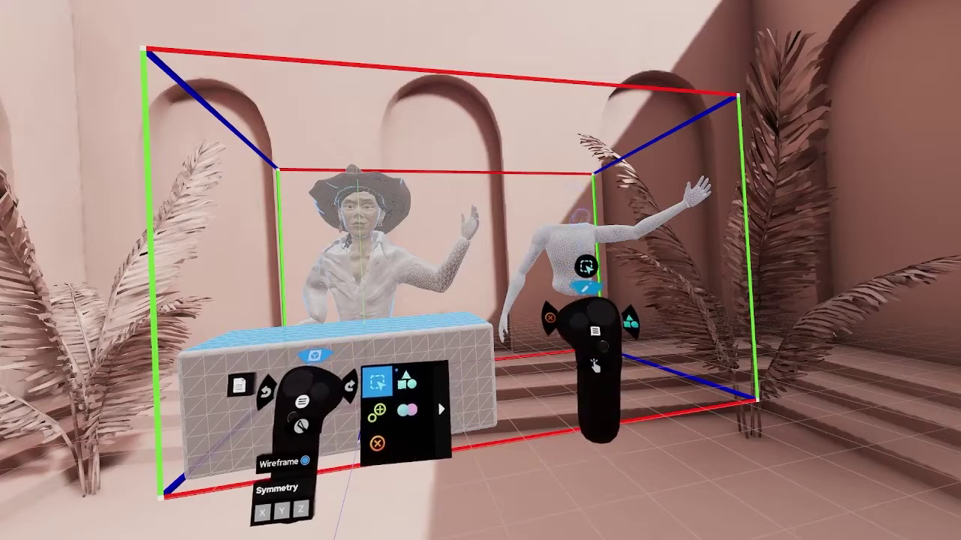
- Open the Sculpt Object Context Menu and try a brown clay material on the box and MatCapRed on the cowboy figure
left_click(584, 276)
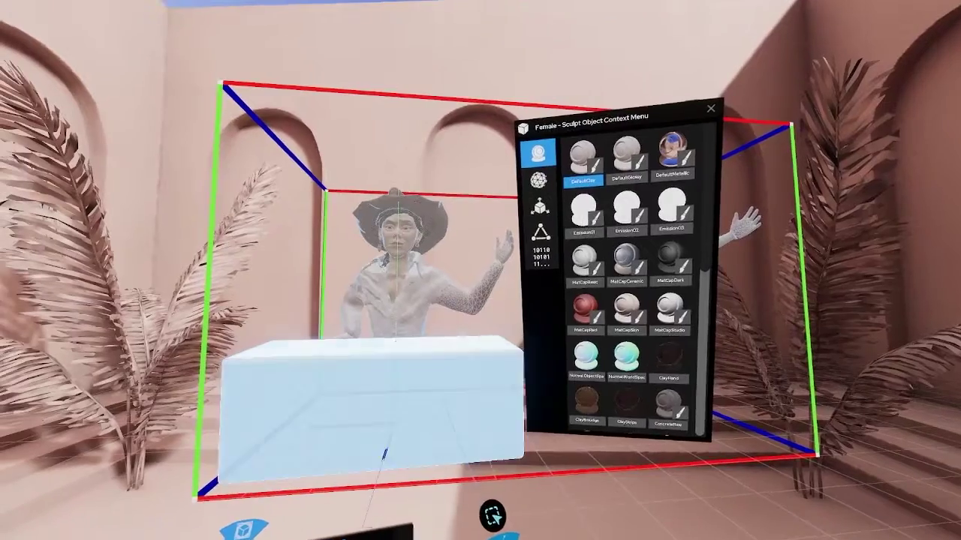
left_click(371, 406)
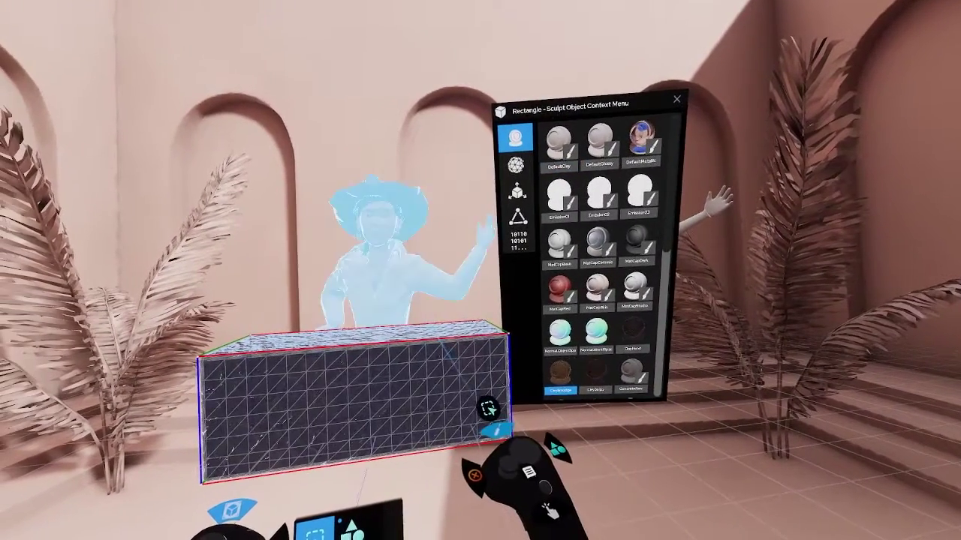
left_click(398, 262)
left_click(555, 291)
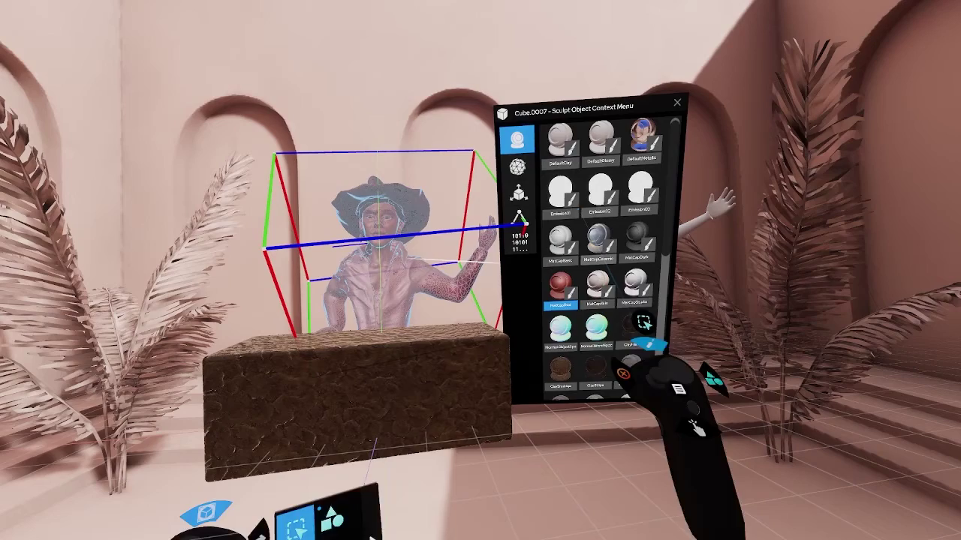
- Try decimating the box to a triangle count of 448 and undo the simplification
left_click(375, 420)
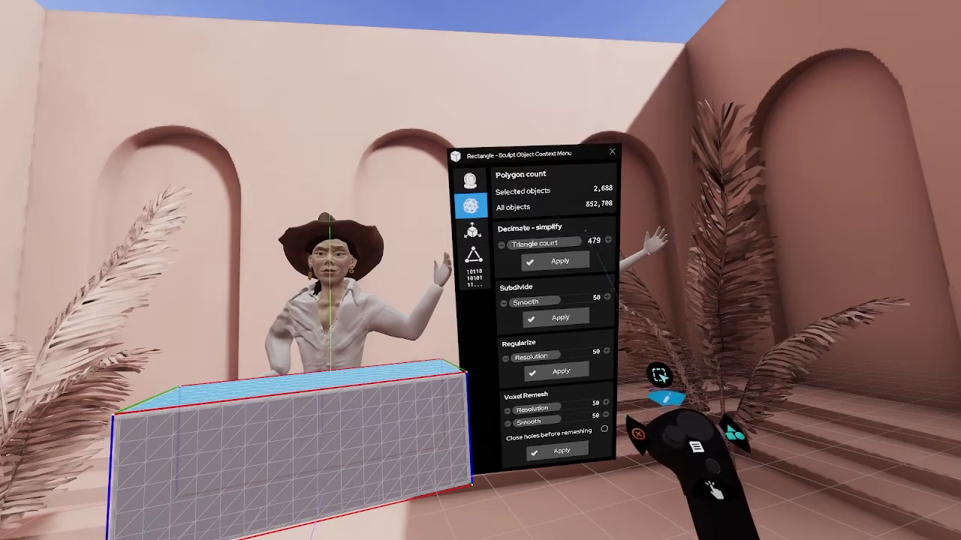
left_click_drag(579, 243, 572, 236)
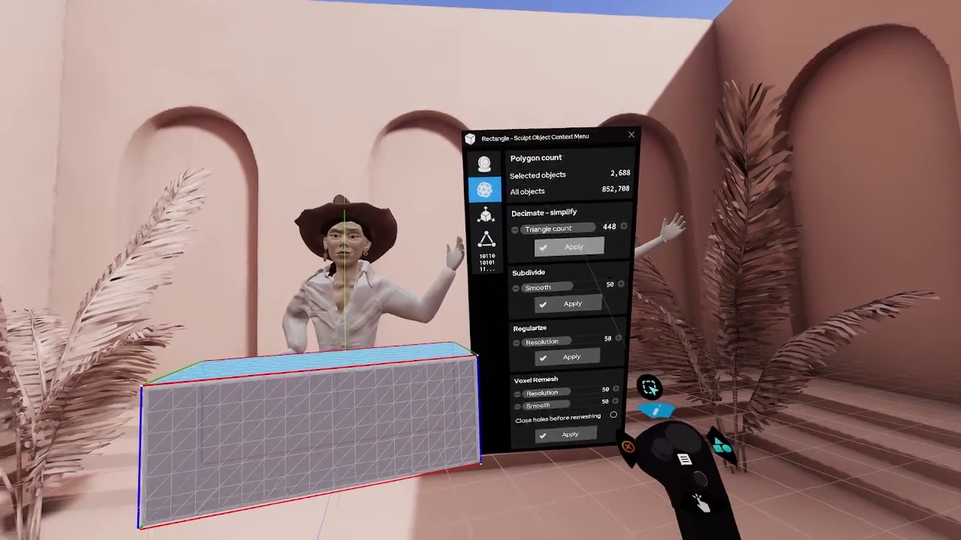
left_click(564, 254)
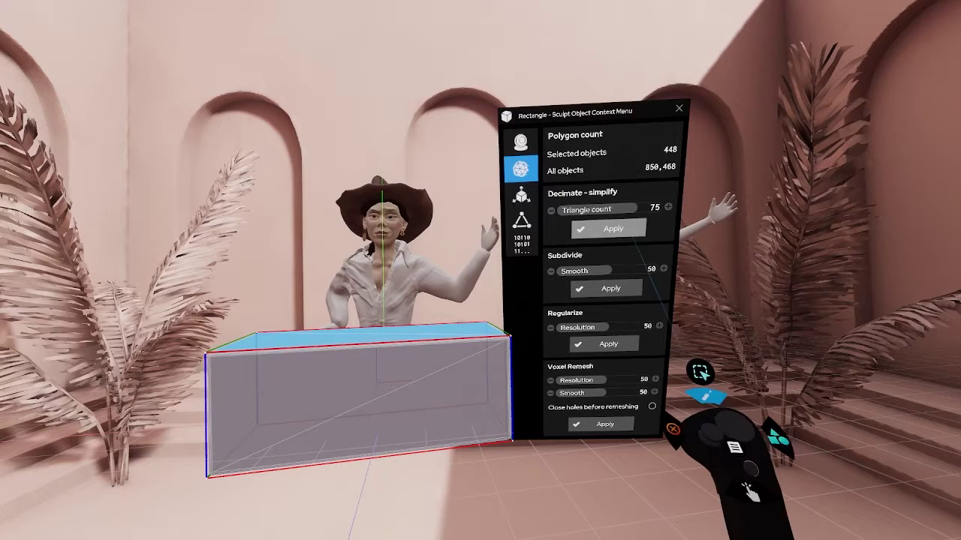
key("ctrl+z")
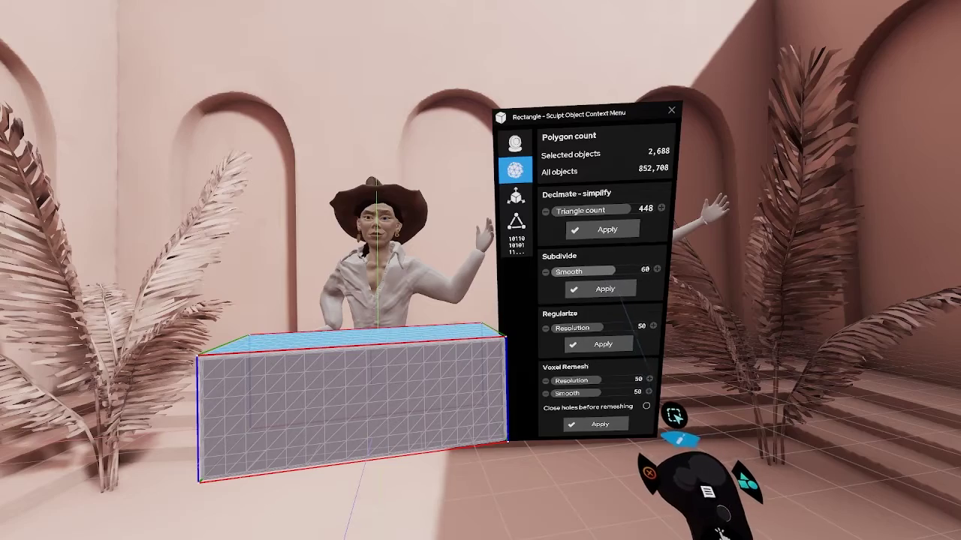
- Try subdividing the box with Smooth set to 77 and undo the subdivision
left_click_drag(614, 272, 627, 272)
left_click(600, 289)
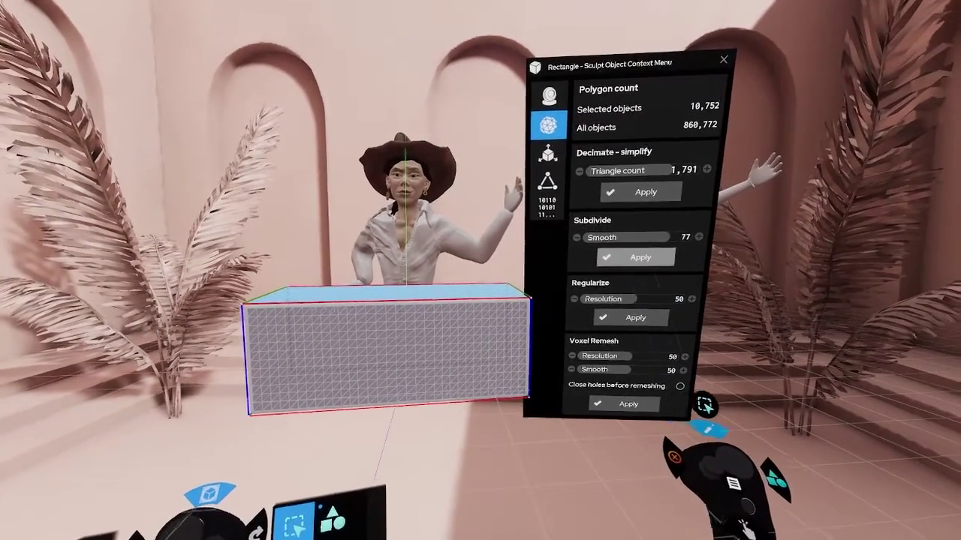
key("ctrl+z")
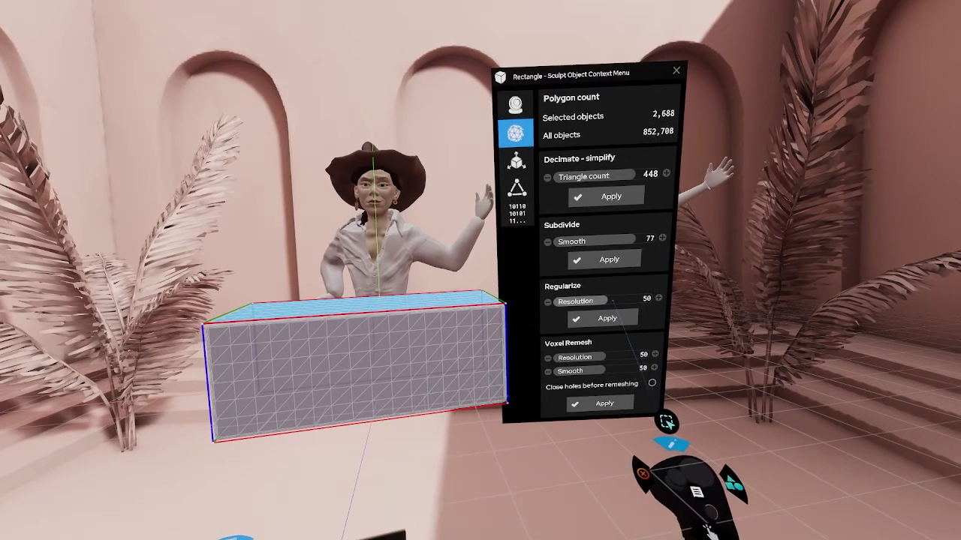
- Regularize the box's mesh with a resolution of 17
left_click_drag(612, 302, 617, 301)
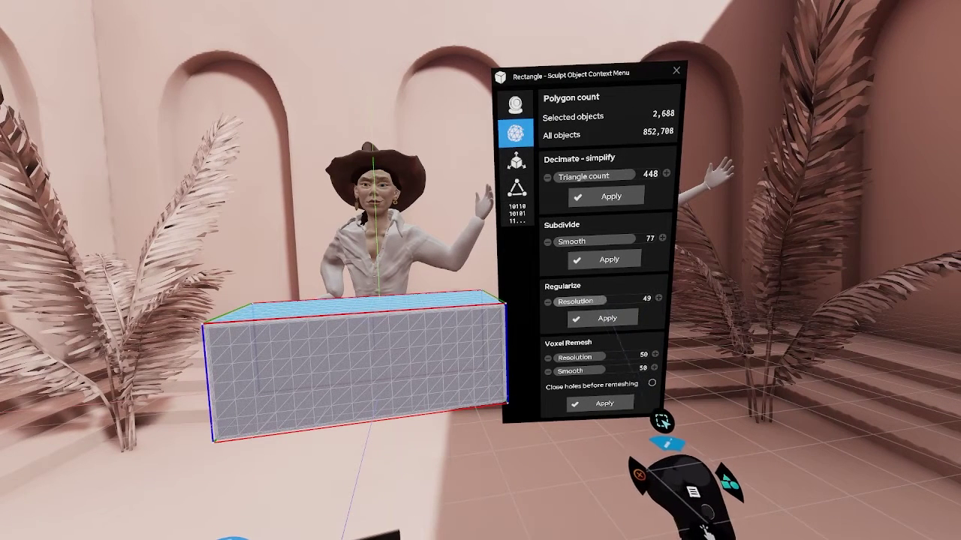
left_click_drag(603, 301, 577, 301)
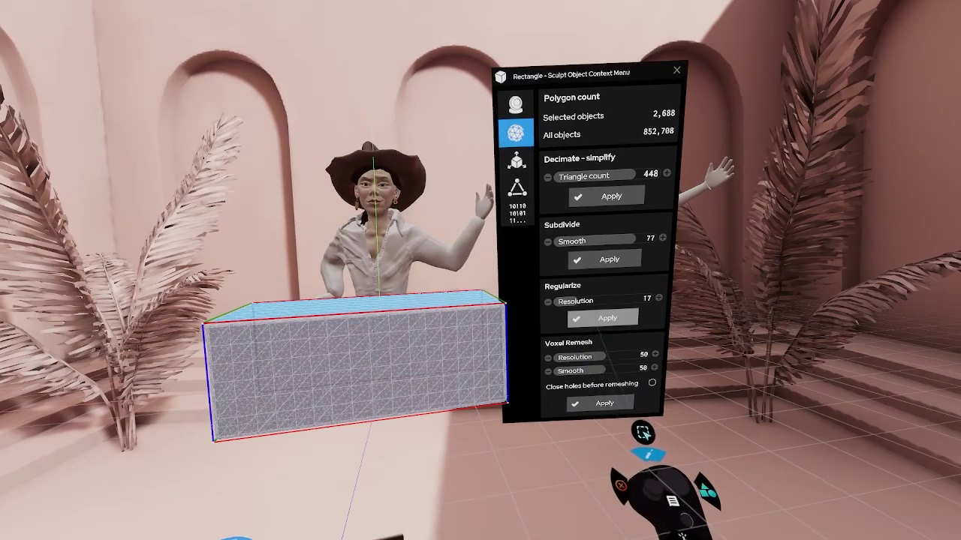
left_click(607, 318)
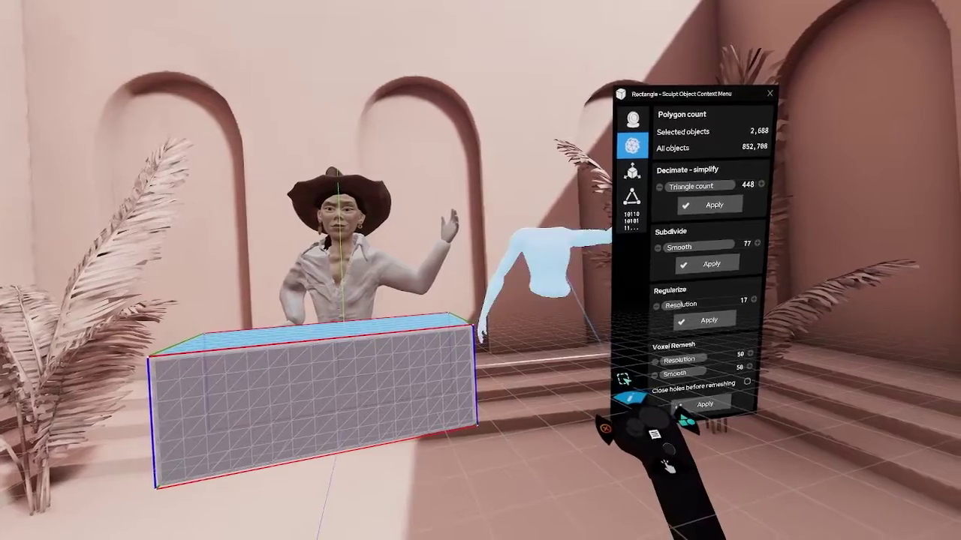
- Select the female torso beside the cowboy figure and open its transform options
left_click(535, 267)
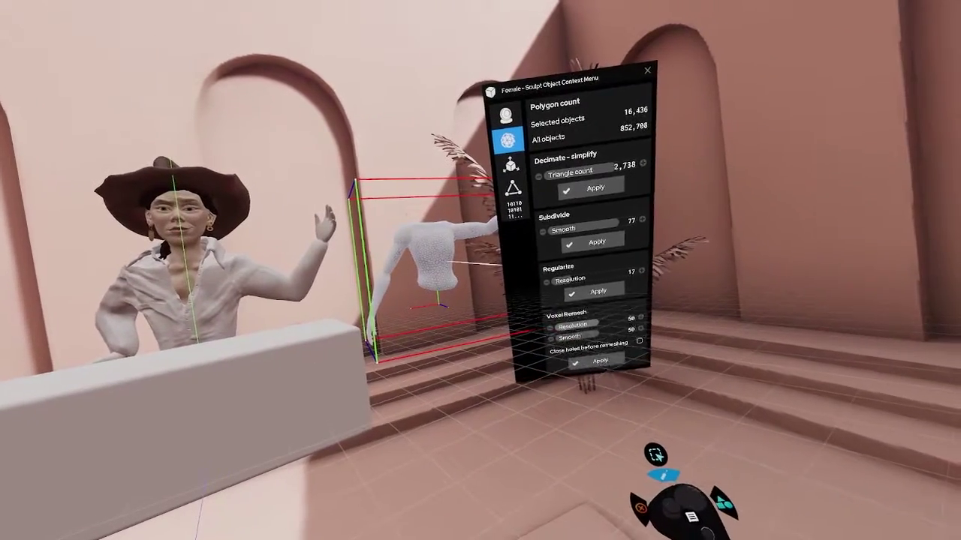
left_click_drag(692, 328, 672, 329)
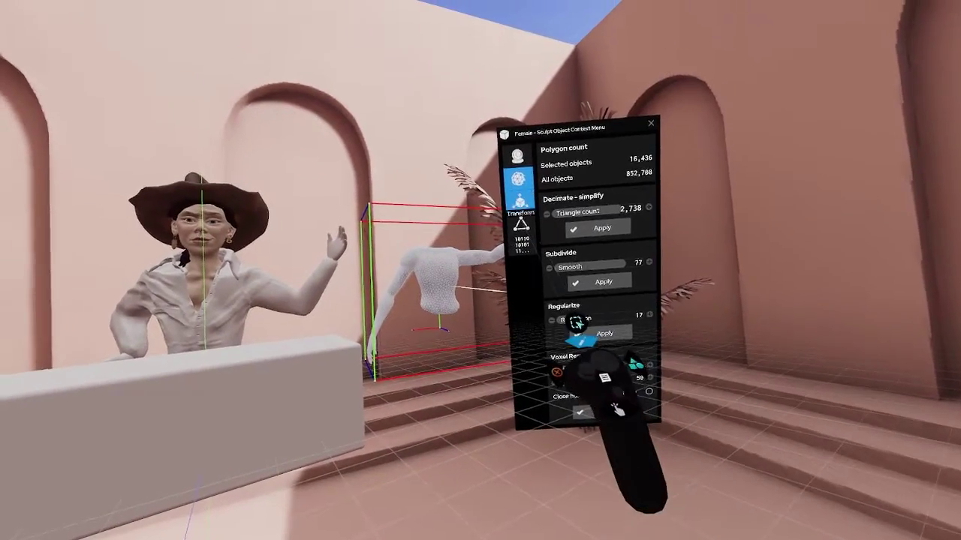
left_click(521, 166)
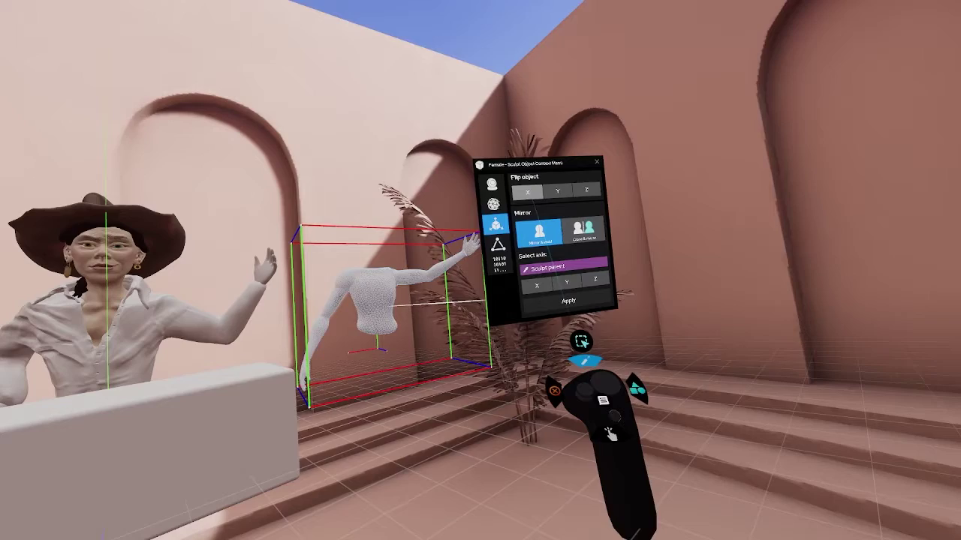
- Try flipping the female torso along the X axis
left_click(532, 190)
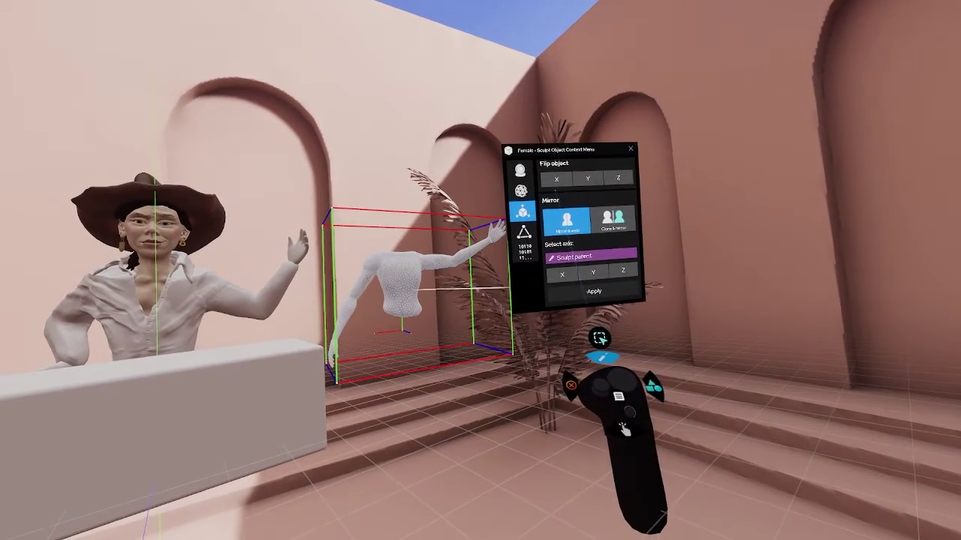
left_click(556, 179)
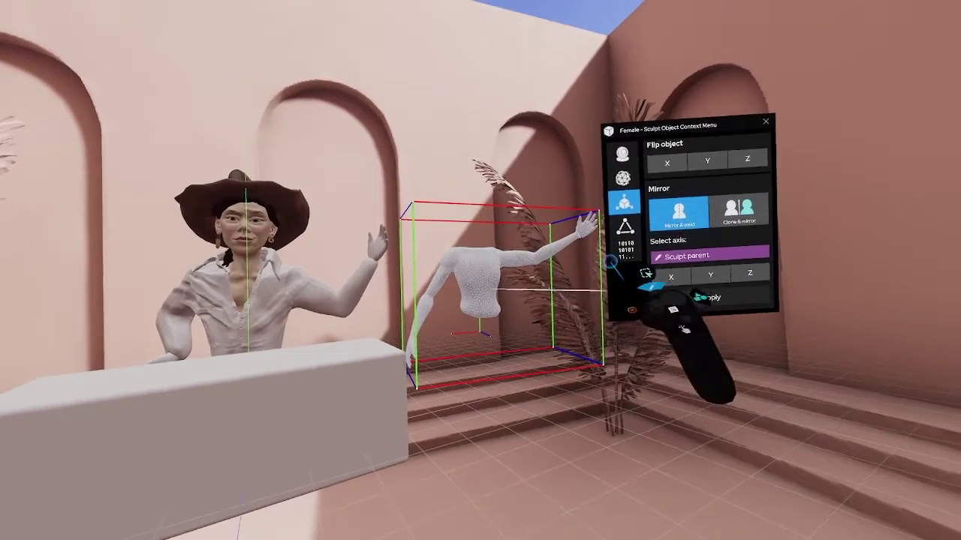
left_click(667, 162)
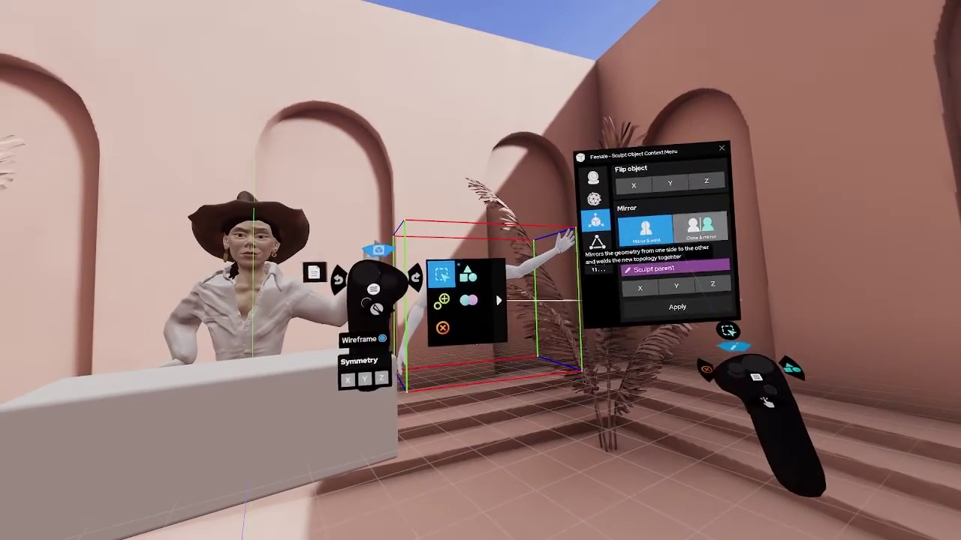
- Try Mirror & weld on the torso with the box as the reference on the X axis, and undo it
key("Down")
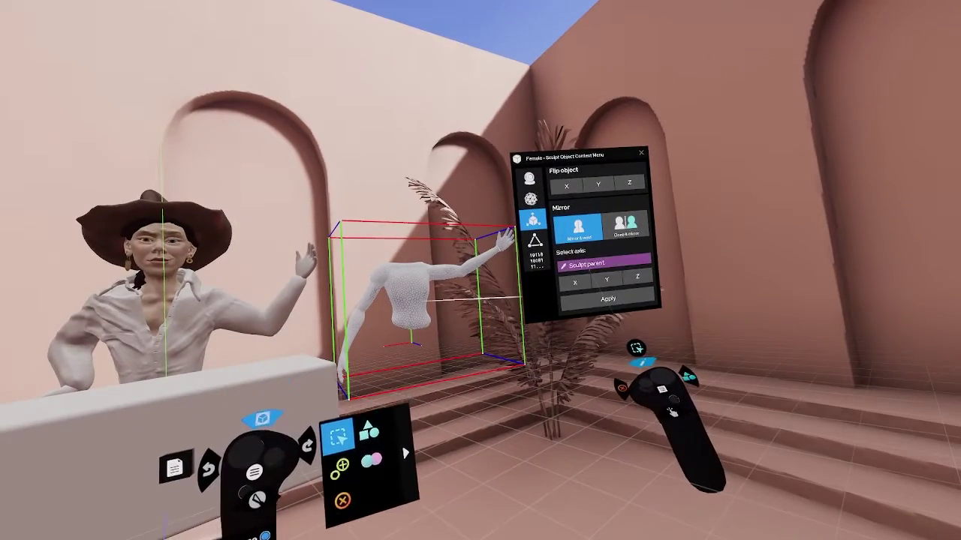
left_click(601, 263)
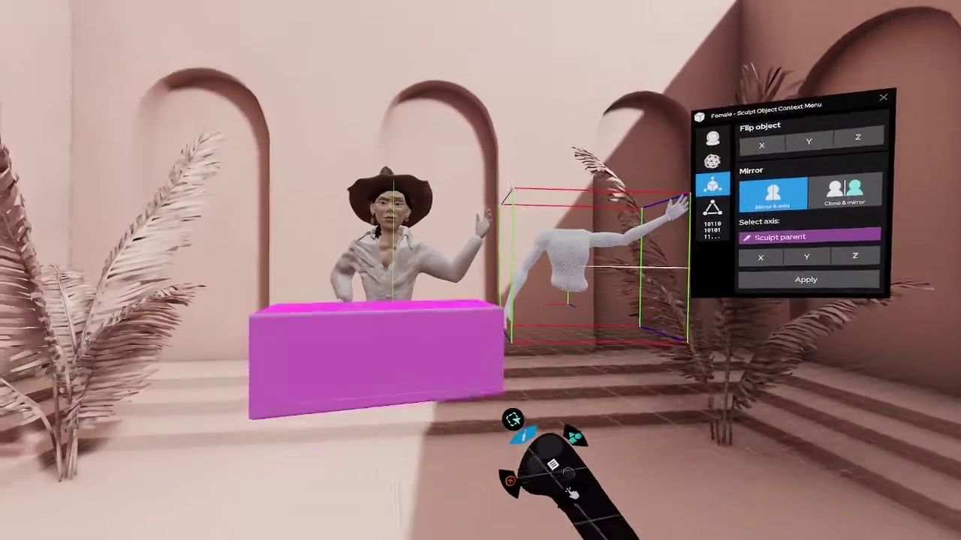
left_click(375, 353)
left_click(617, 272)
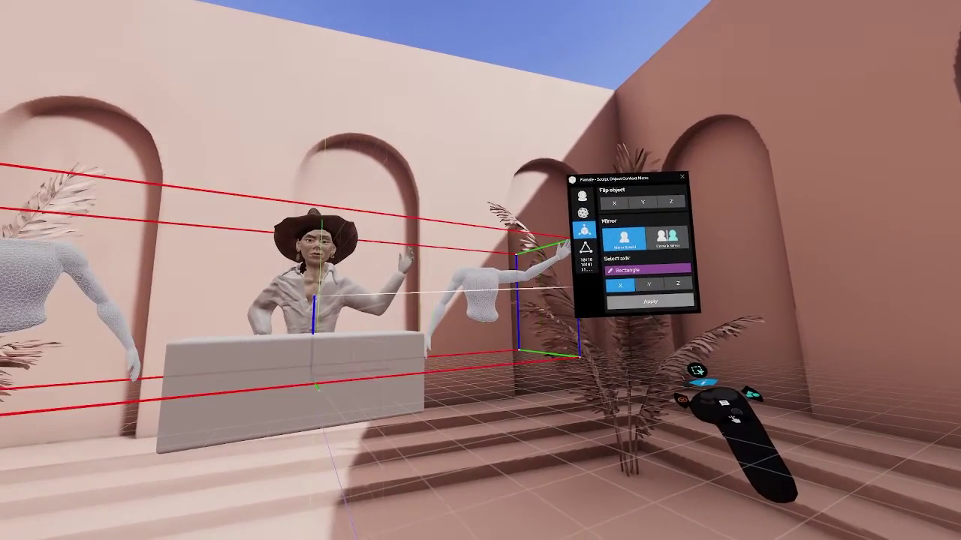
key("ctrl+z")
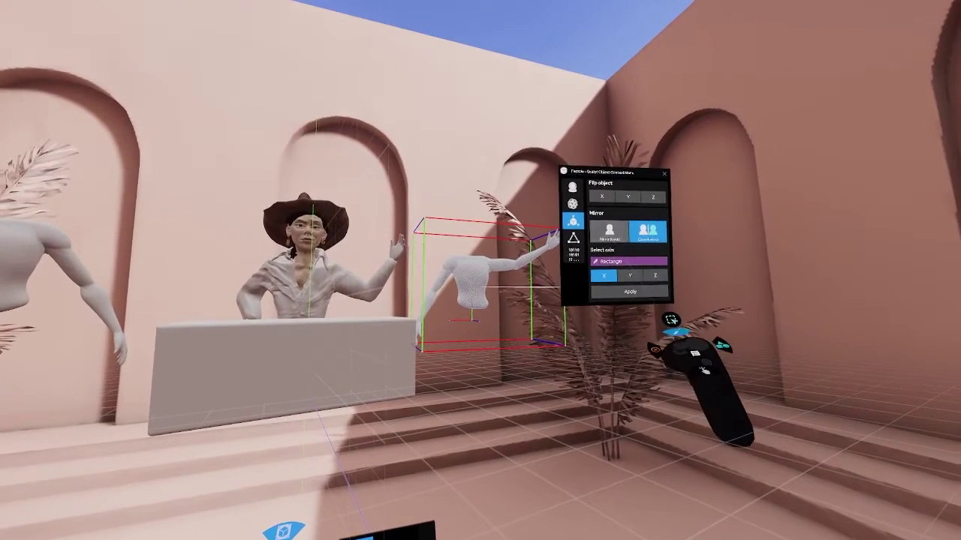
- Try Mirror & weld on the torso across its own X axis, tilt the torso to check it, and undo the changes
left_click(608, 231)
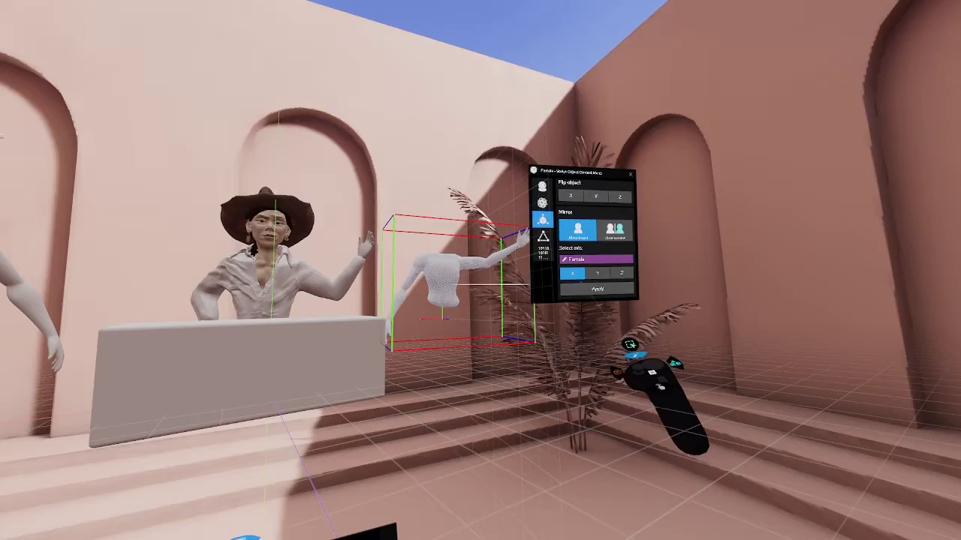
left_click(596, 289)
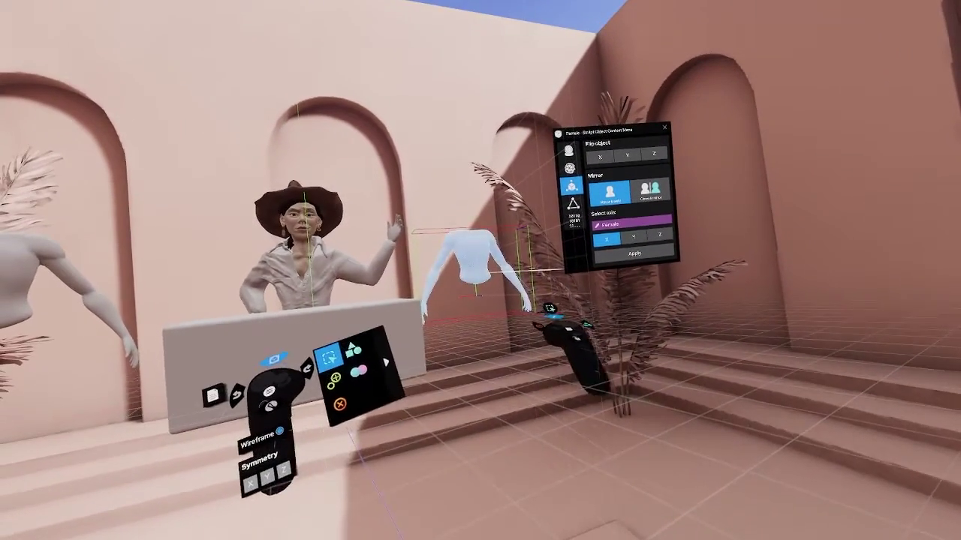
left_click_drag(467, 294, 519, 260)
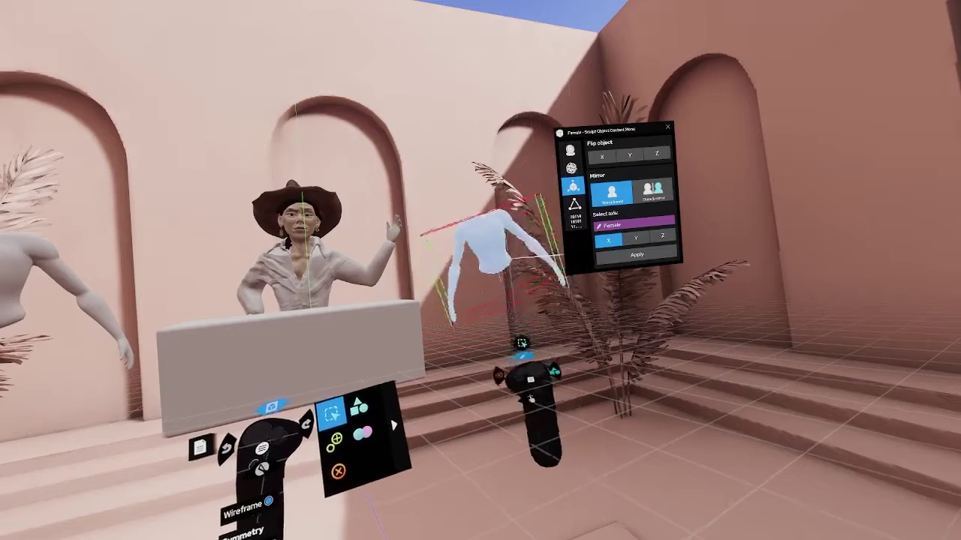
key("ctrl+z")
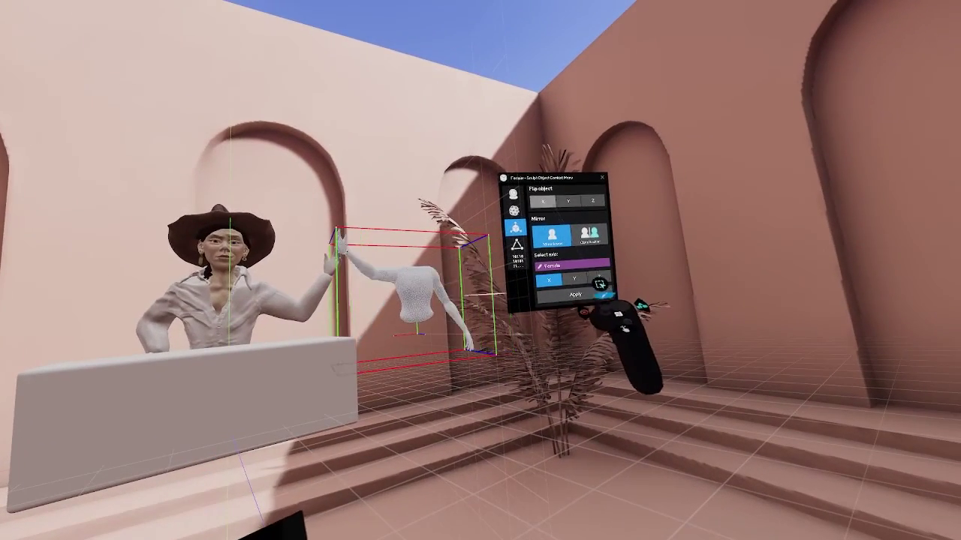
left_click(570, 293)
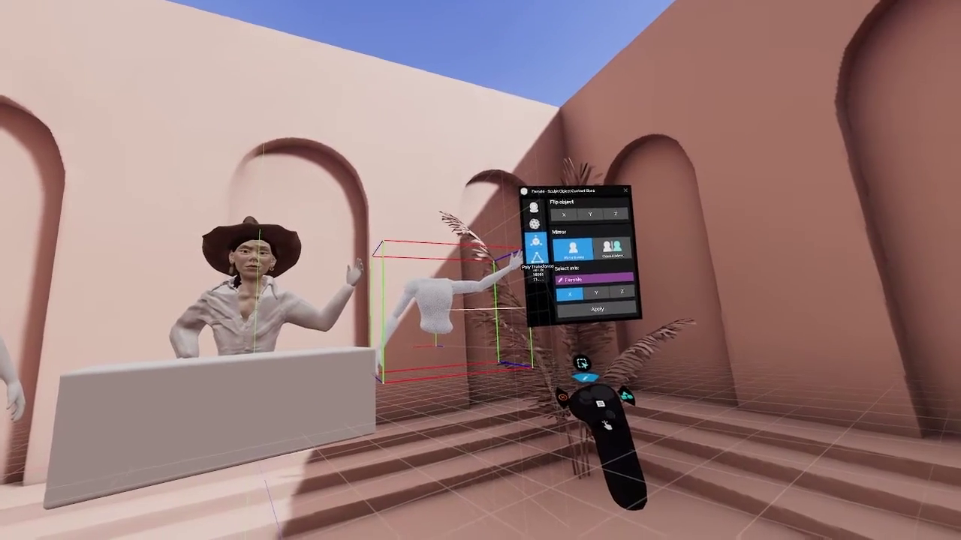
- Open the torso's polygon editing options and paint a mask over its chest and raised arm with the Masking tool
left_click(543, 279)
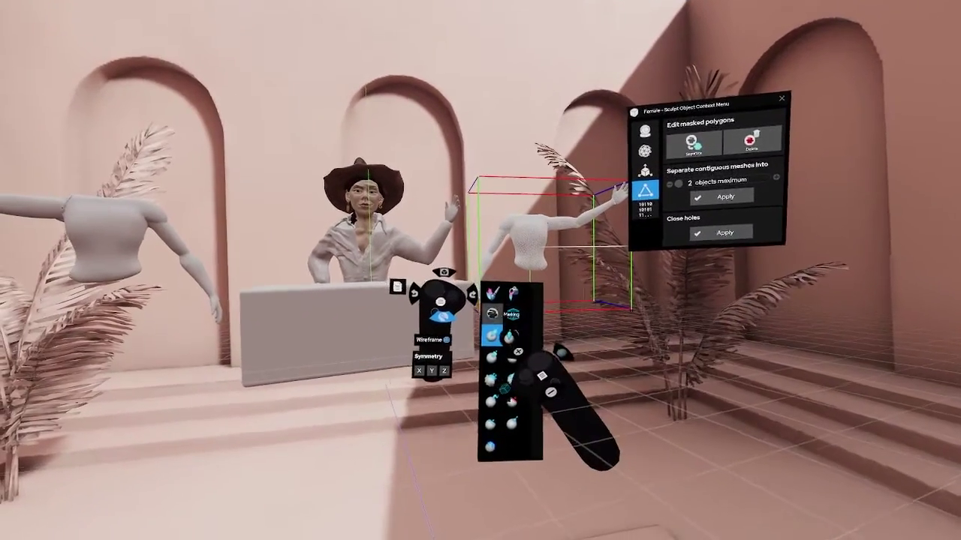
left_click(492, 314)
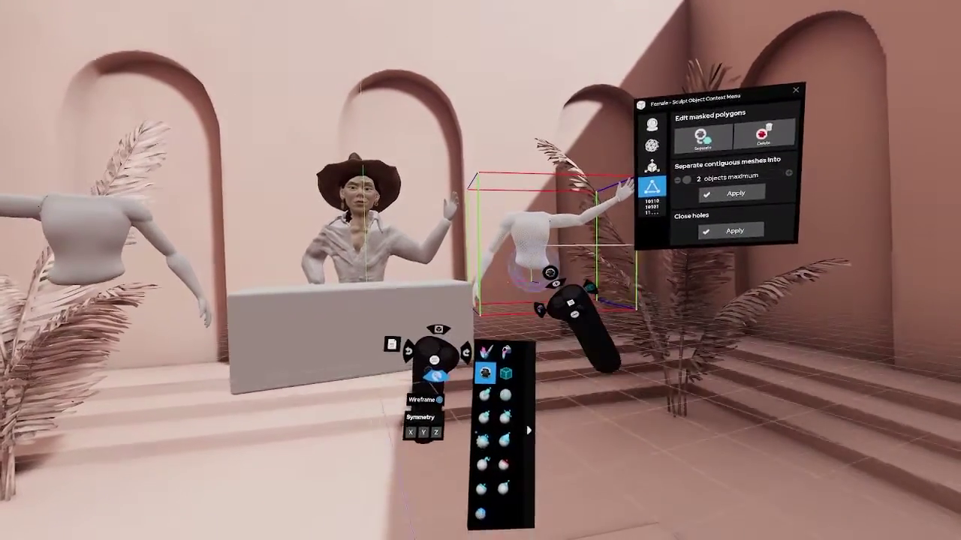
mouse_move(548, 286)
left_mouse_down()
mouse_move(536, 277)
mouse_move(532, 285)
left_mouse_up()
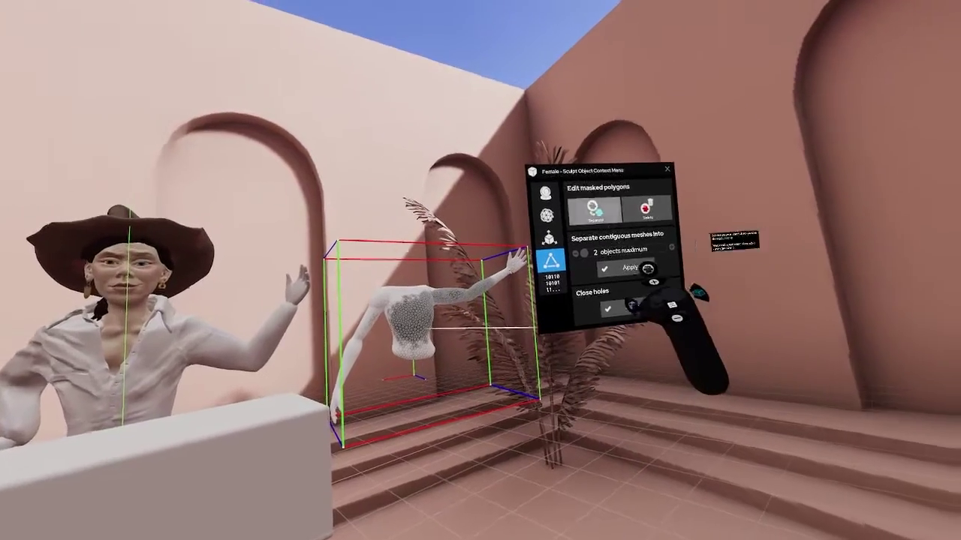
- Try separating the masked polygons from the torso and moving the separated piece
left_click(593, 211)
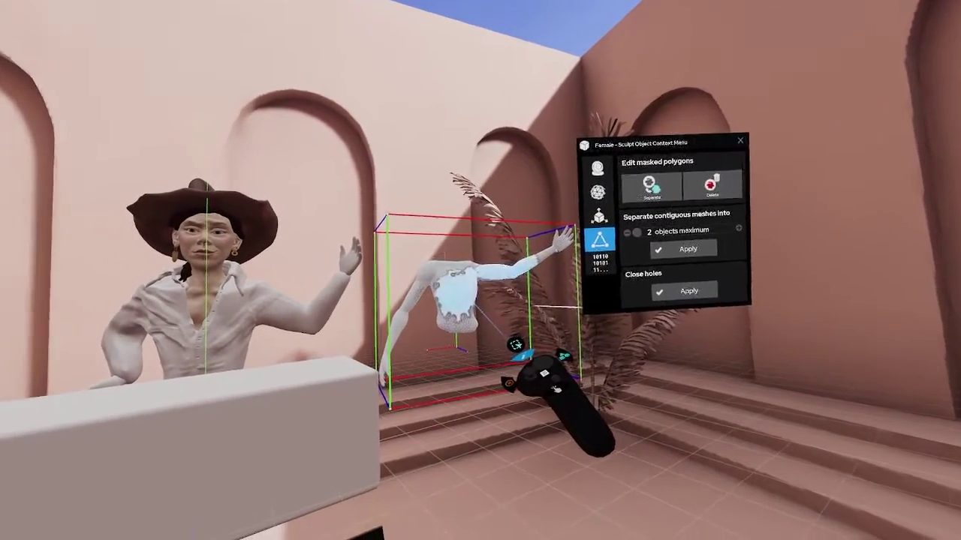
left_click_drag(459, 299, 518, 294)
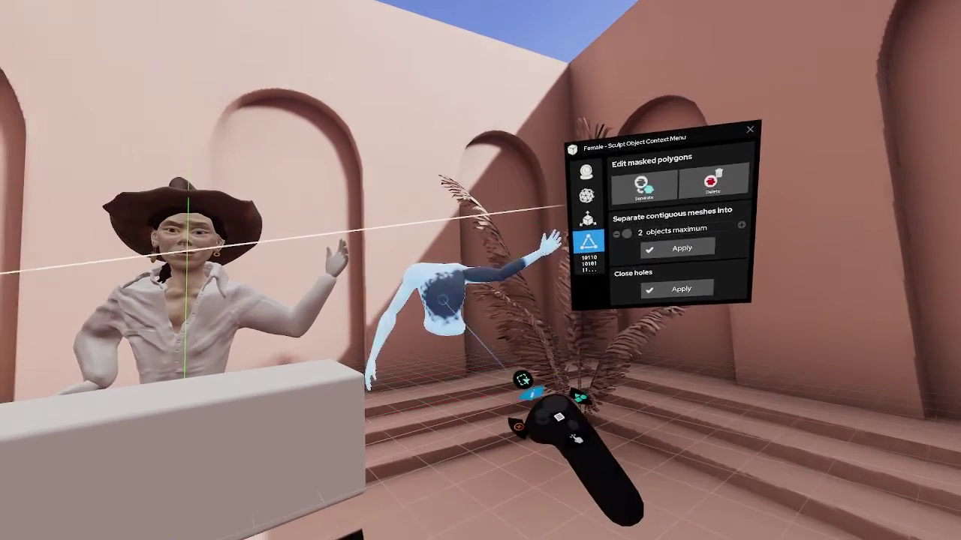
left_click(649, 209)
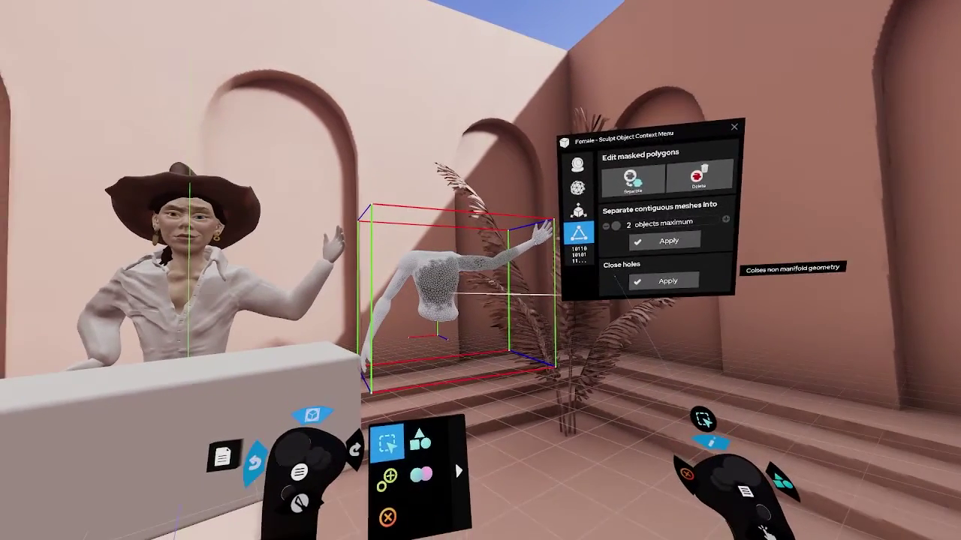
- Split the raised arm off the torso as a separate object and move it
key("Tab")
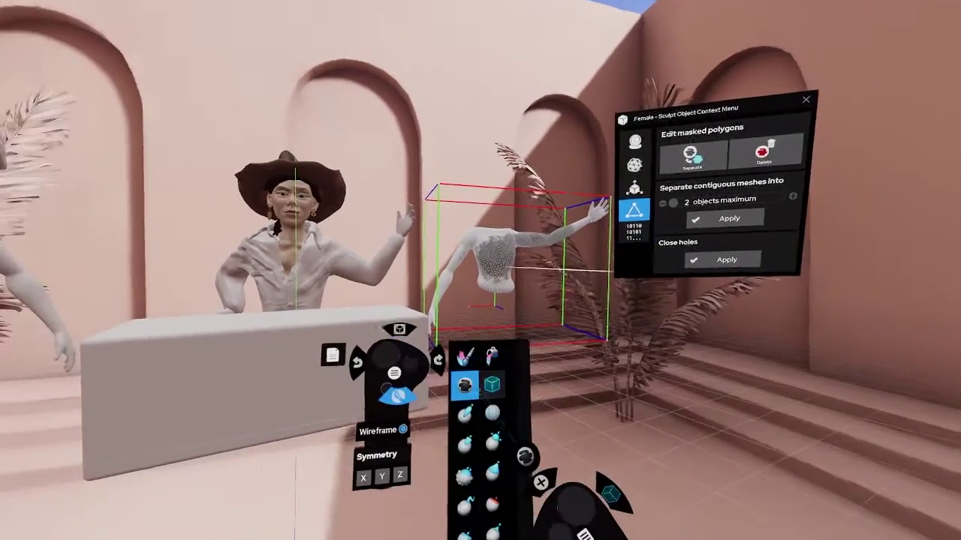
left_click(521, 406)
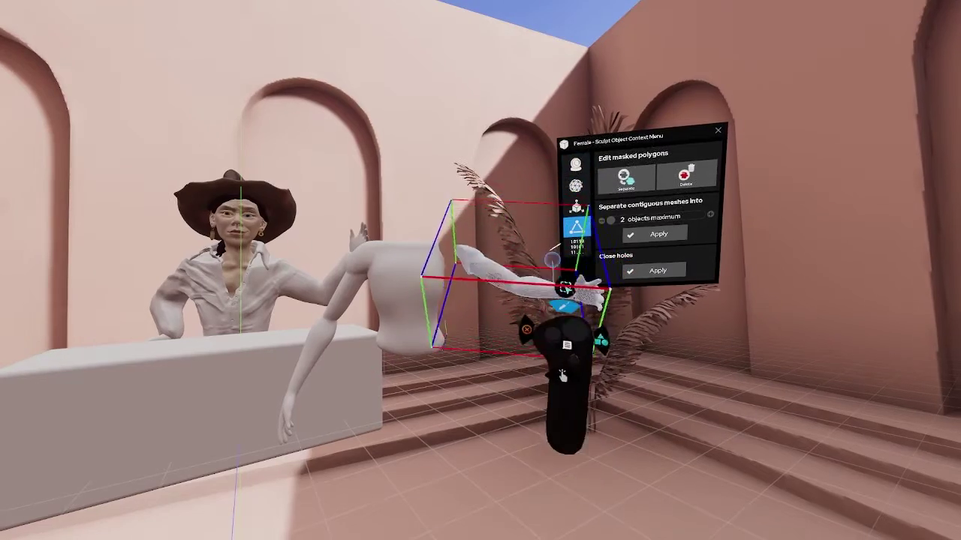
mouse_move(527, 274)
left_mouse_down()
mouse_move(548, 274)
mouse_move(540, 264)
left_mouse_up()
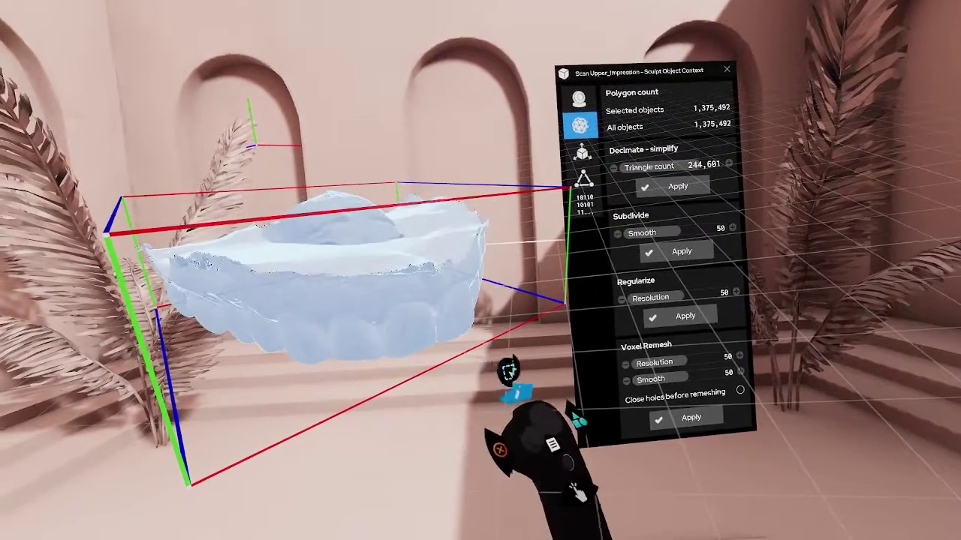
- Turn the upper impression scan to show its other side and apply Voxel Remesh with resolution 50 and smooth 50
left_click_drag(493, 343, 337, 423)
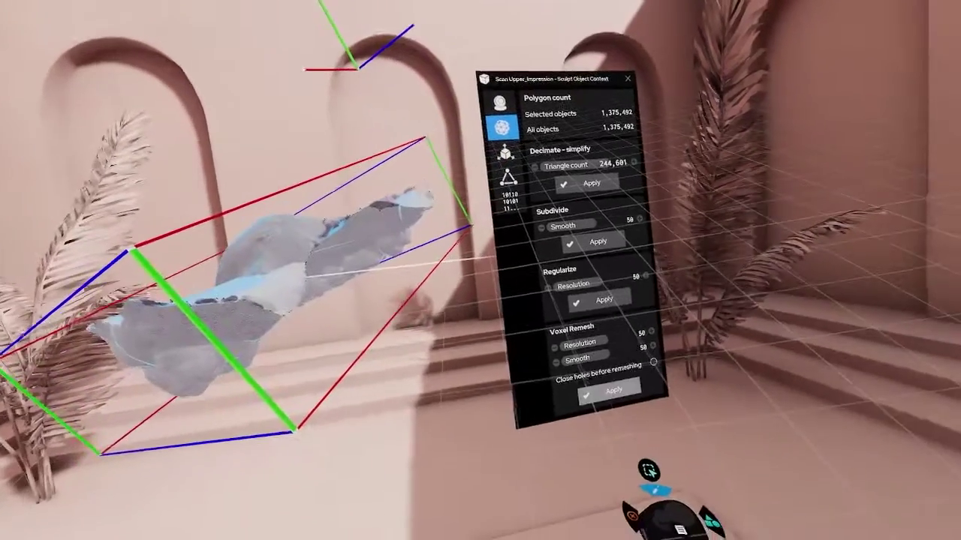
left_click(609, 391)
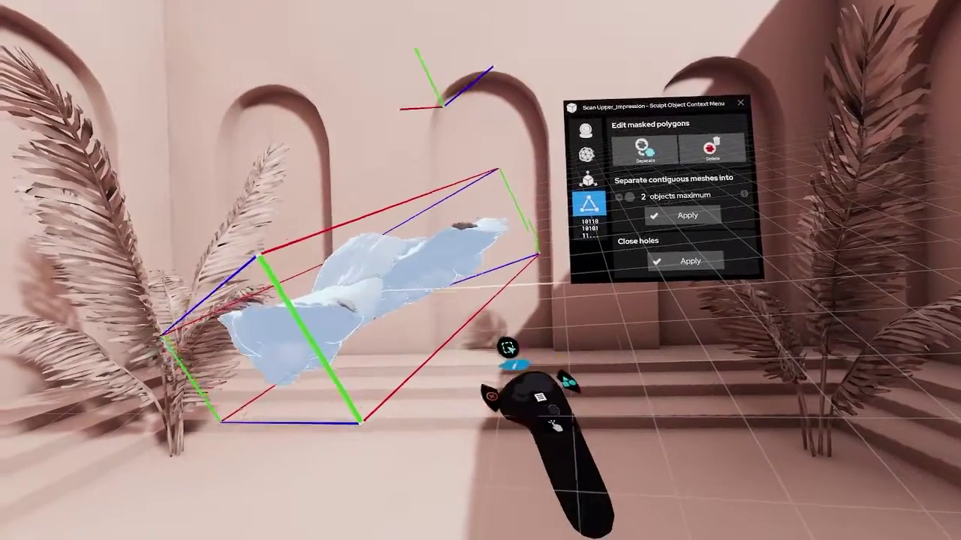
- Separate the scan's contiguous meshes into 2 objects maximum and move the main impression away from the small fragments
left_click_drag(382, 291, 173, 470)
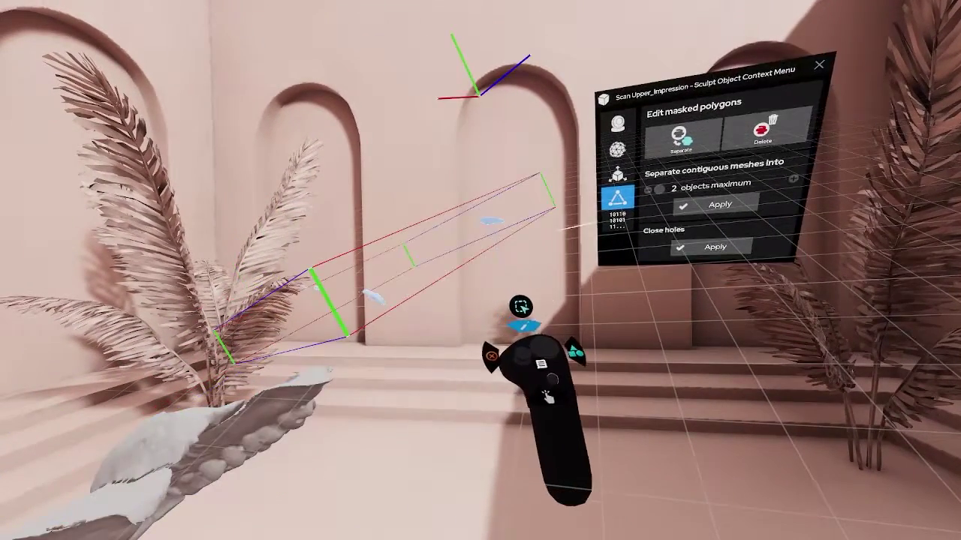